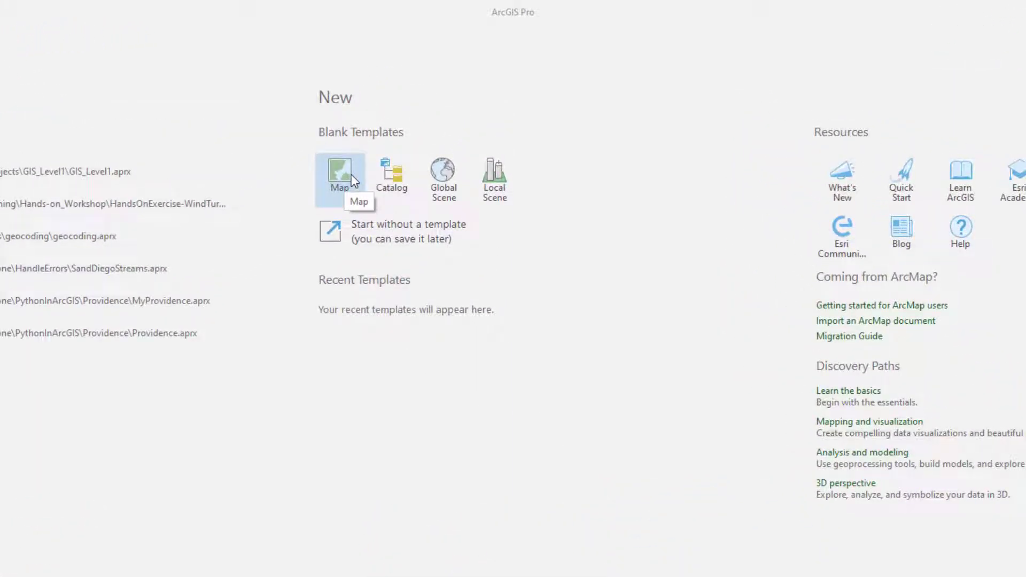
# Create a new project from the blank Map template, named GIS_Level1 and located in the GIS_Level1_recording folder on the Desktop.
pyautogui.click(351, 175)
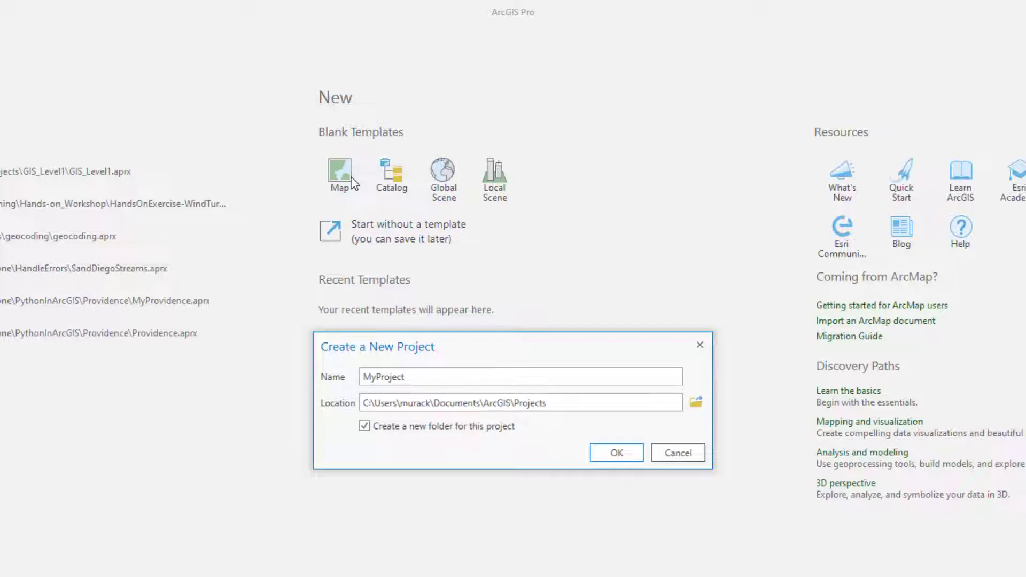
pyautogui.moveTo(429, 376); pyautogui.dragTo(378, 380)
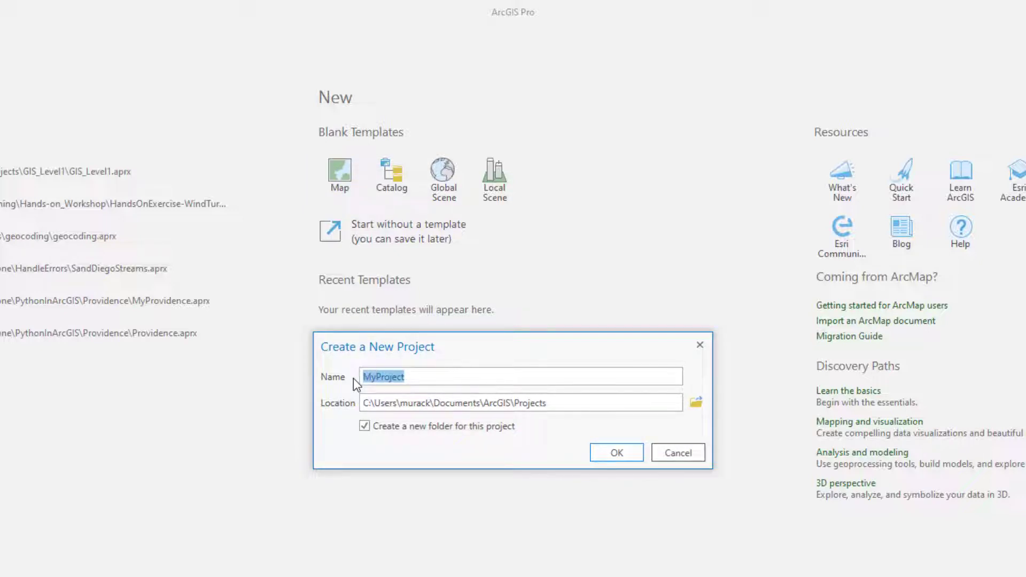
pyautogui.write('GIS_Level1')
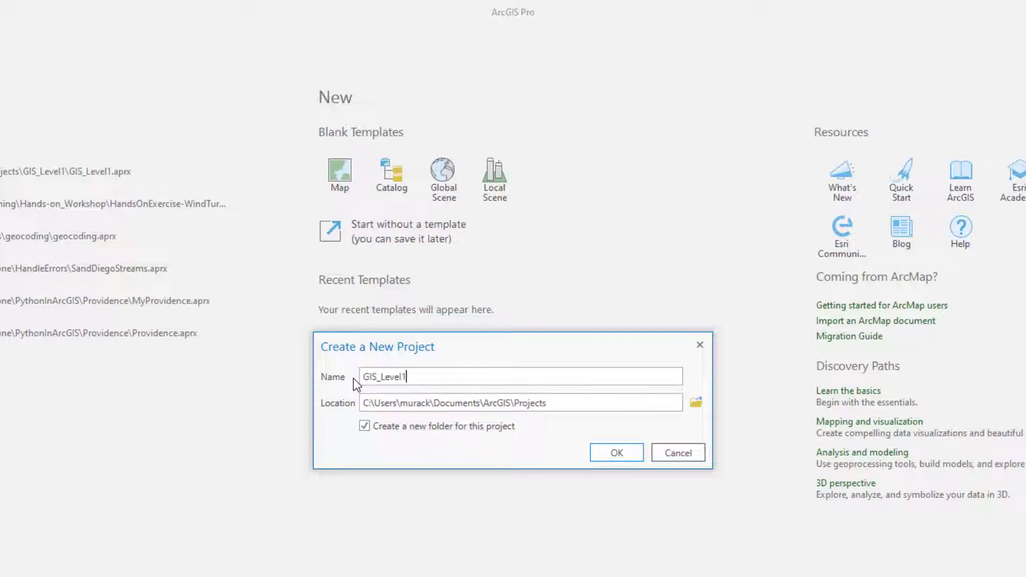
pyautogui.click(696, 405)
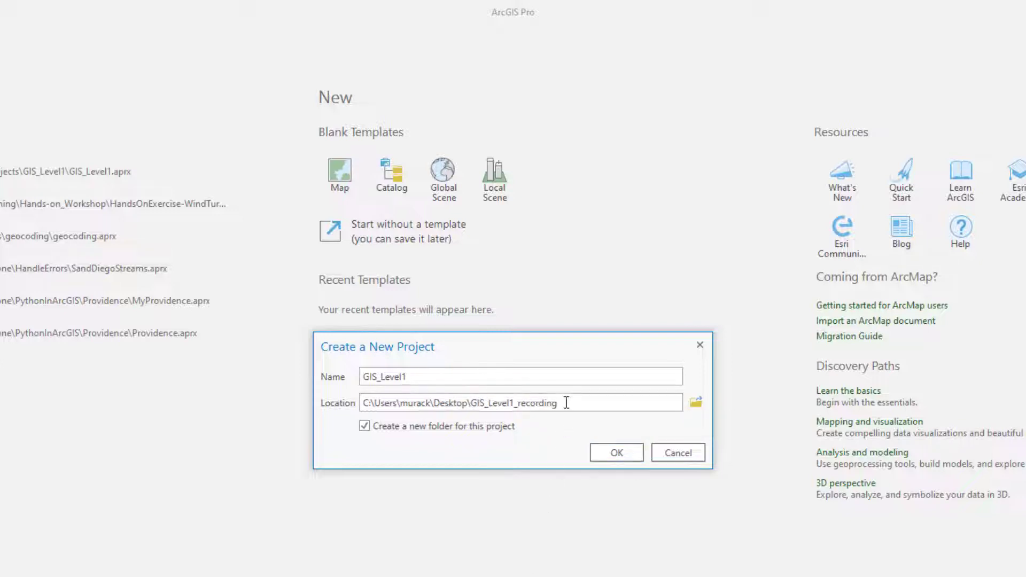
pyautogui.click(634, 452)
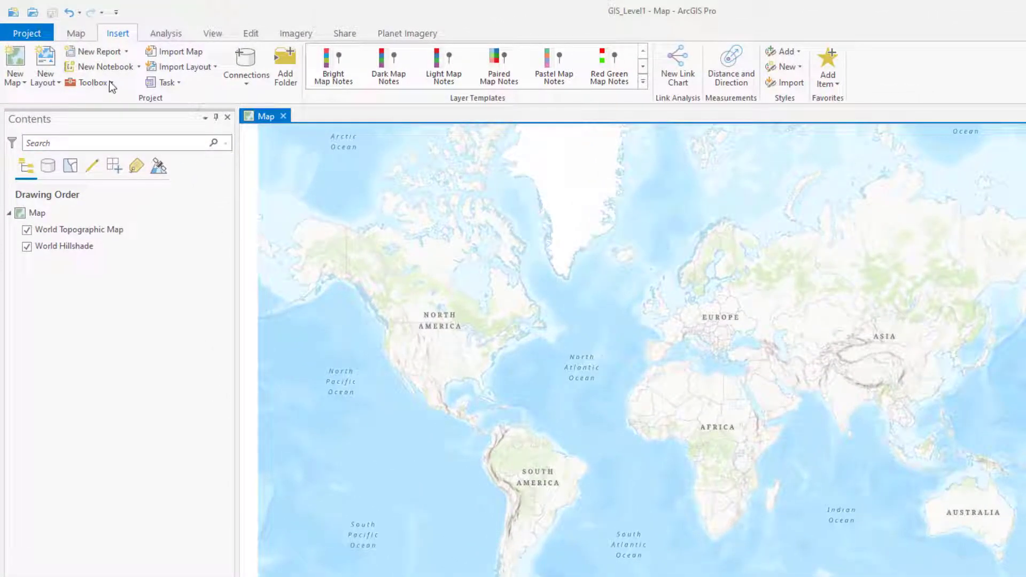
# Add cambridge_dem.tif, cambridge_demographics.shp, MBTA_ARC.shp, MBTA_NODE.shp and cambridge_restaurants.csv from GIS_Level1_Data\workshop_exercises to the map.
pyautogui.click(84, 36)
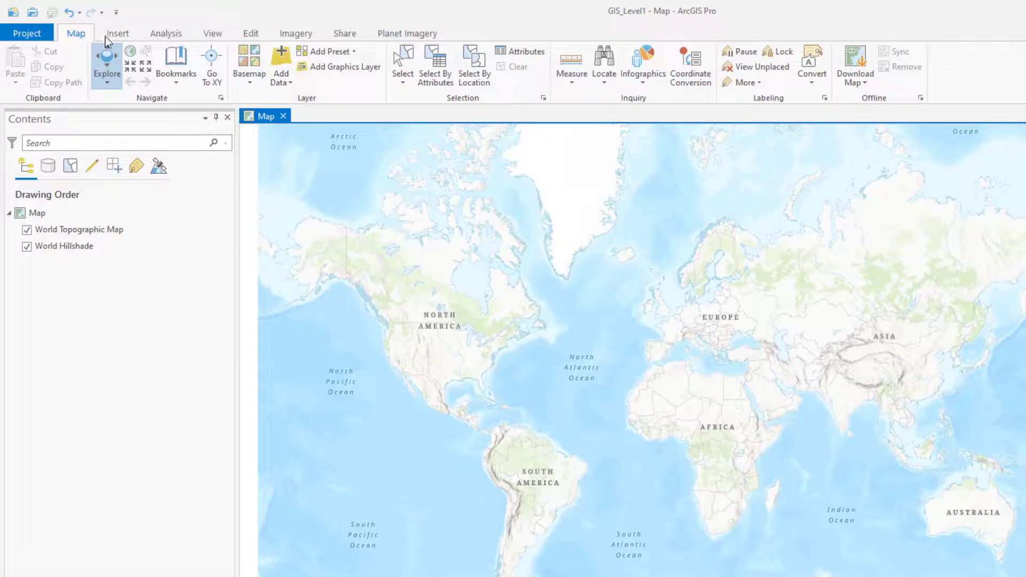
pyautogui.click(286, 55)
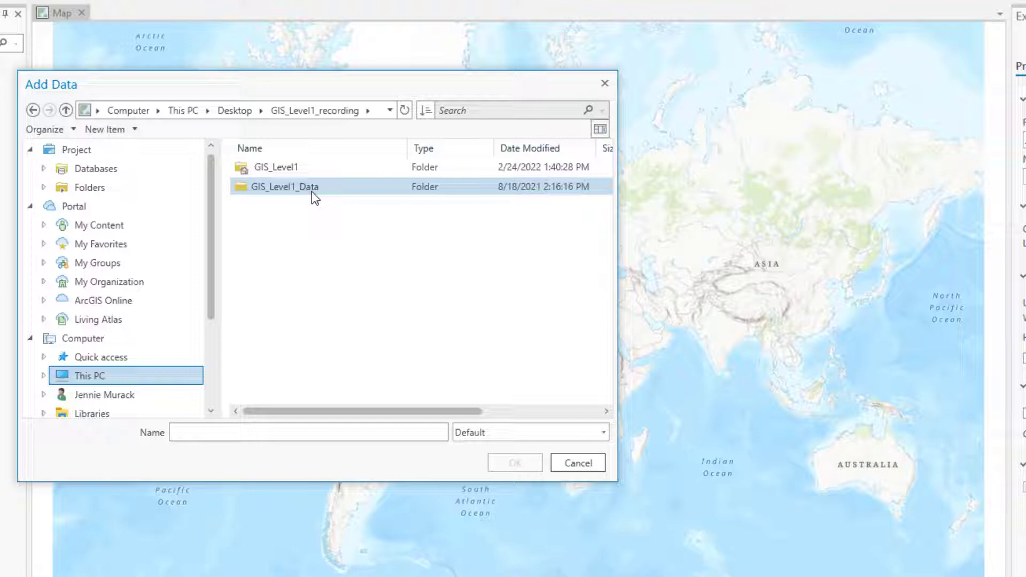
pyautogui.doubleClick(312, 188)
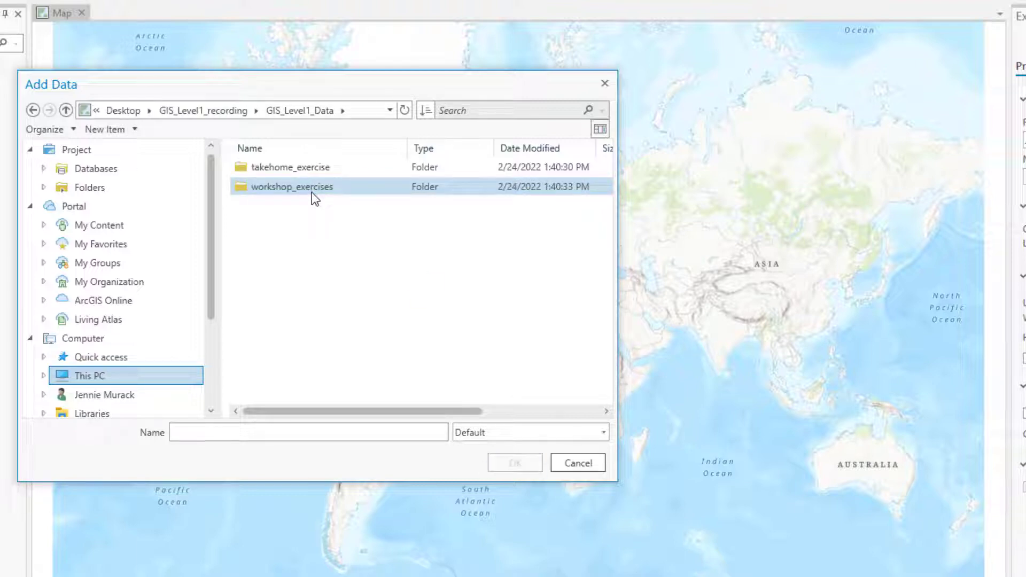
pyautogui.doubleClick(312, 188)
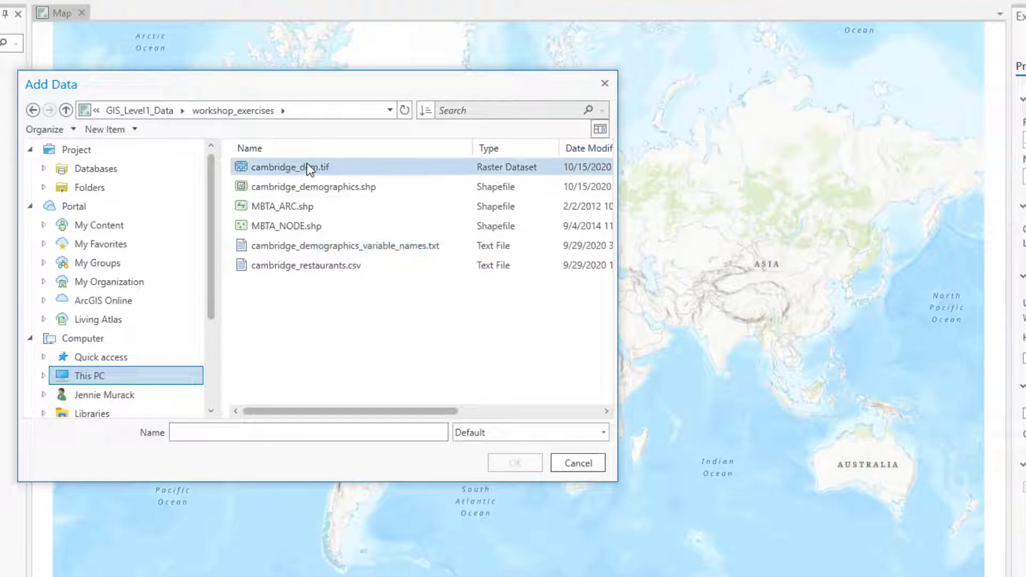
pyautogui.moveTo(307, 164); pyautogui.dragTo(307, 210)
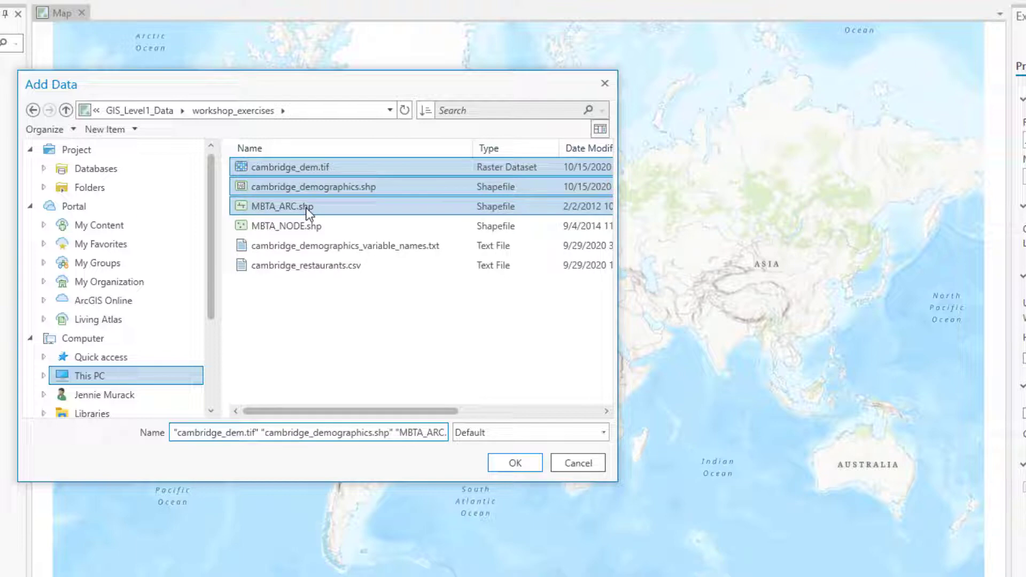
pyautogui.keyDown('ctrl'); pyautogui.click(299, 226); pyautogui.keyUp('ctrl')
pyautogui.keyDown('ctrl'); pyautogui.click(318, 266); pyautogui.keyUp('ctrl')
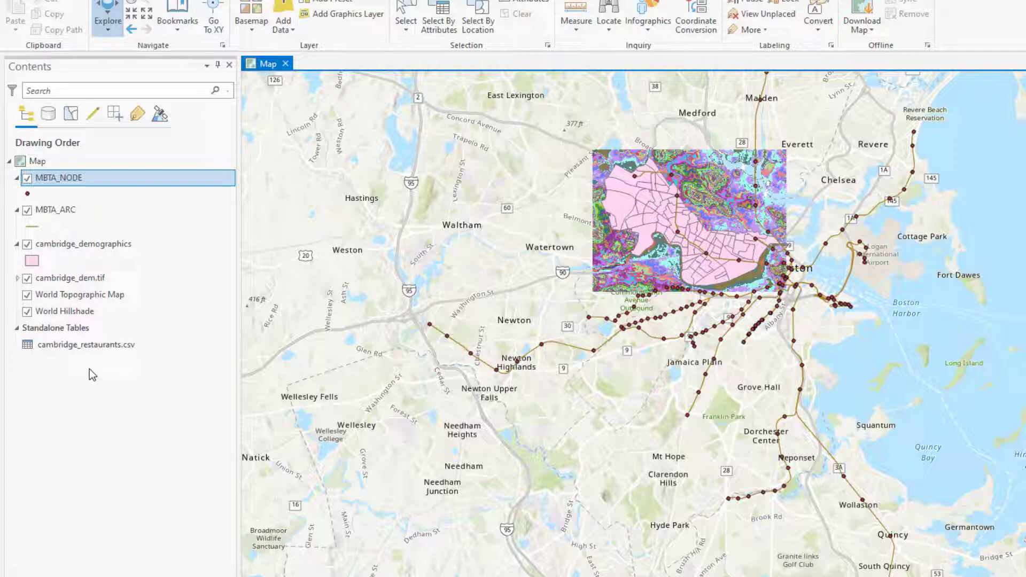
# Zoom to the extent of the cambridge_demographics layer and hide the cambridge_dem.tif raster.
pyautogui.click(110, 249)
pyautogui.rightClick(112, 254)
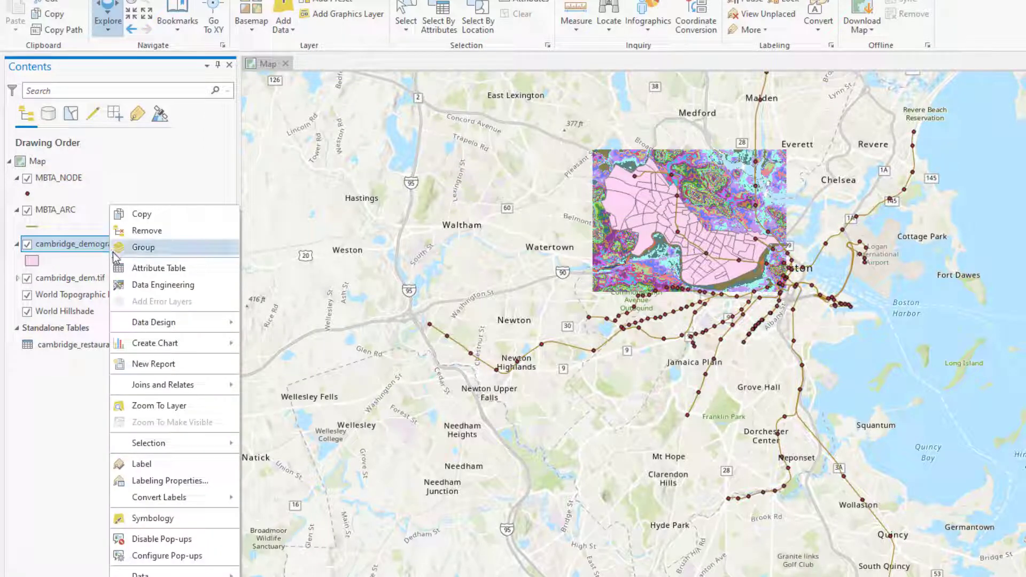
pyautogui.click(158, 406)
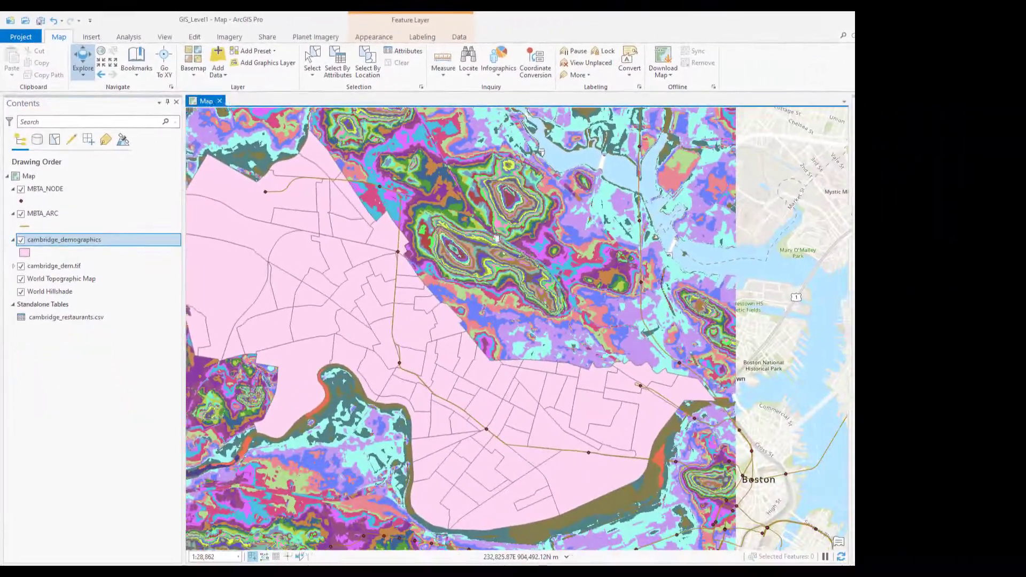
pyautogui.moveTo(720, 291); pyautogui.dragTo(618, 291)
pyautogui.moveTo(470, 275); pyautogui.dragTo(587, 258)
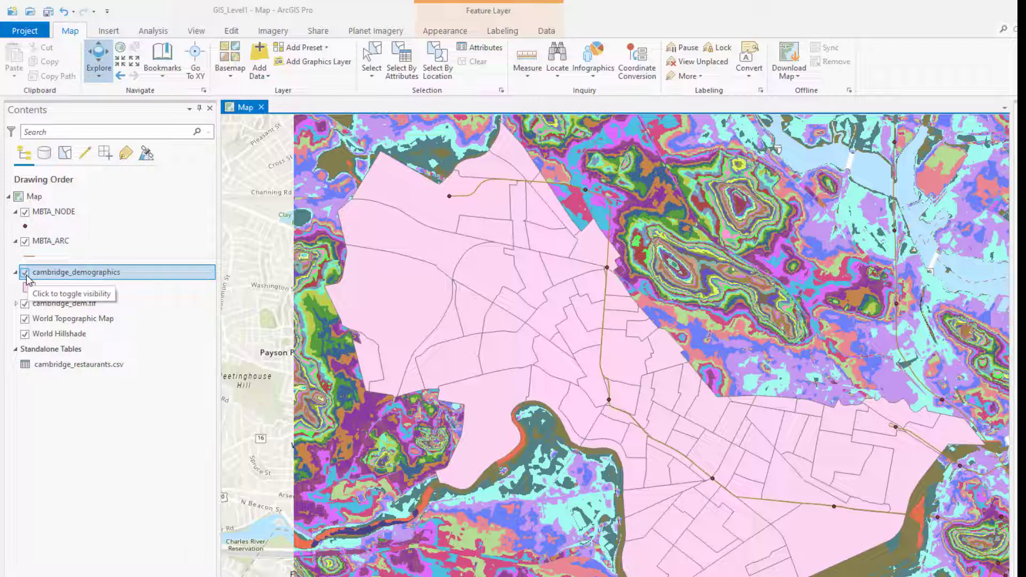
pyautogui.click(25, 304)
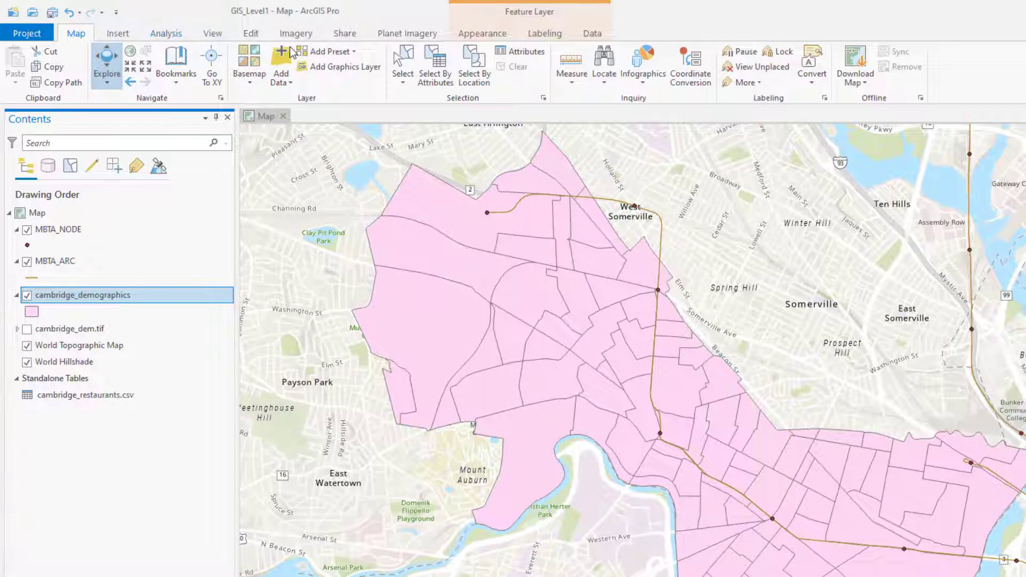
pyautogui.click(253, 36)
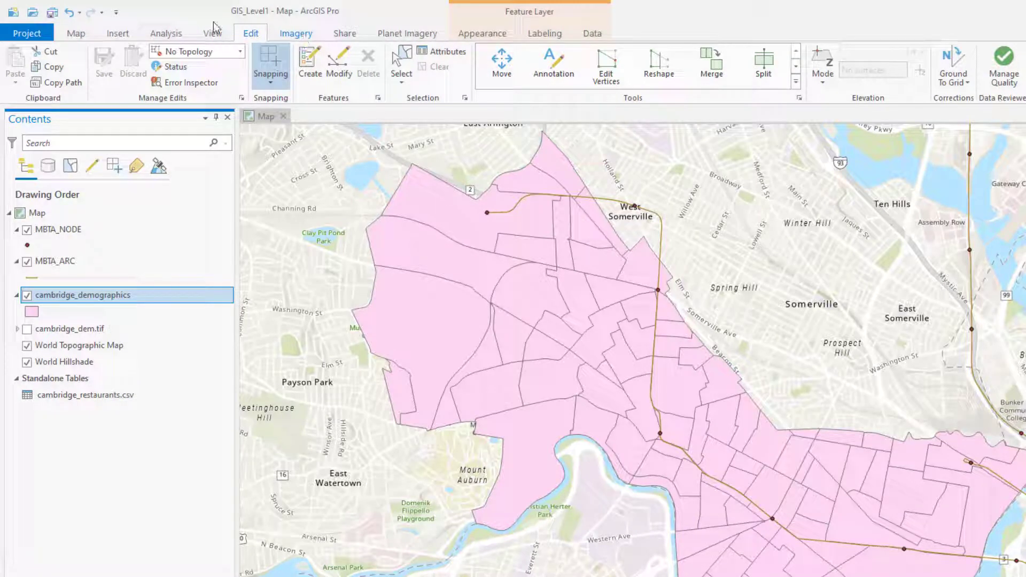
pyautogui.click(163, 36)
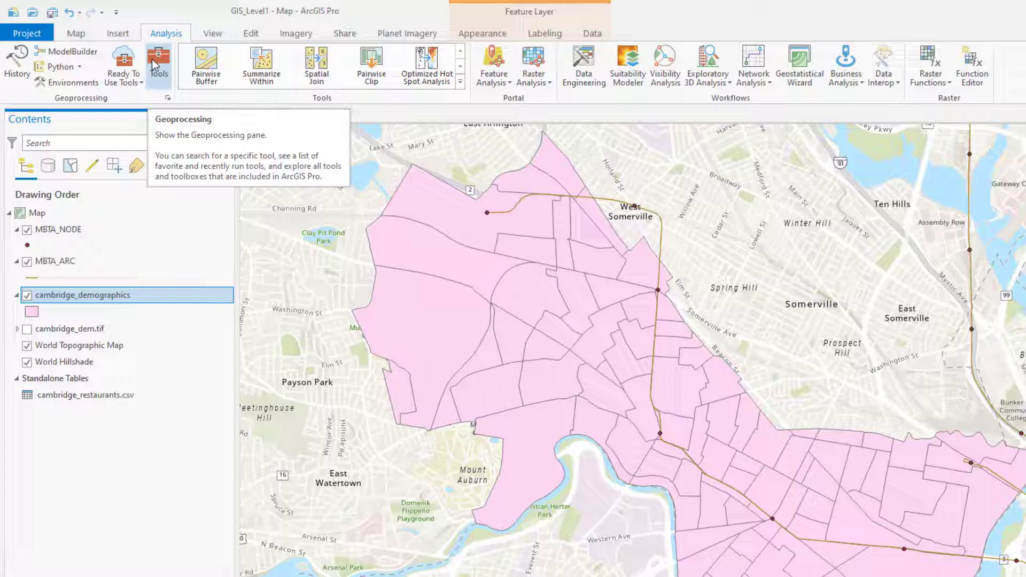
pyautogui.click(76, 34)
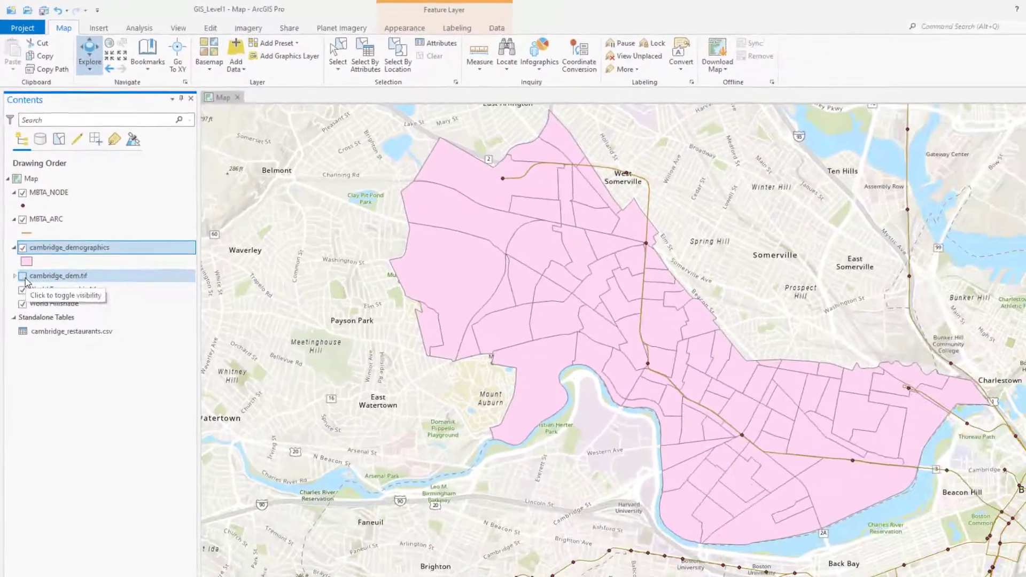
# Compare the map with the cambridge_dem.tif raster shown and hidden, leaving the raster hidden.
pyautogui.click(31, 371)
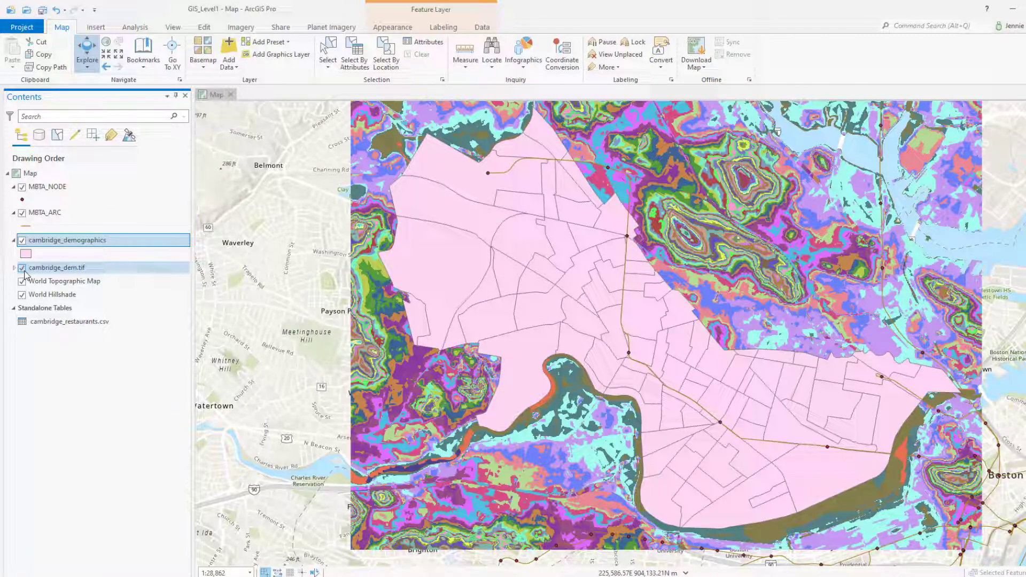
pyautogui.click(22, 268)
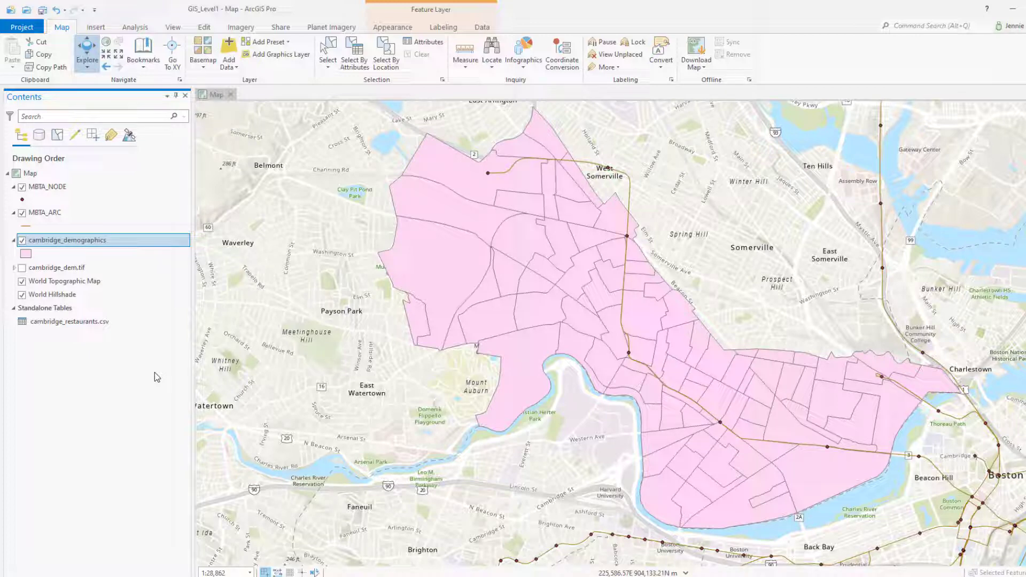
pyautogui.click(22, 267)
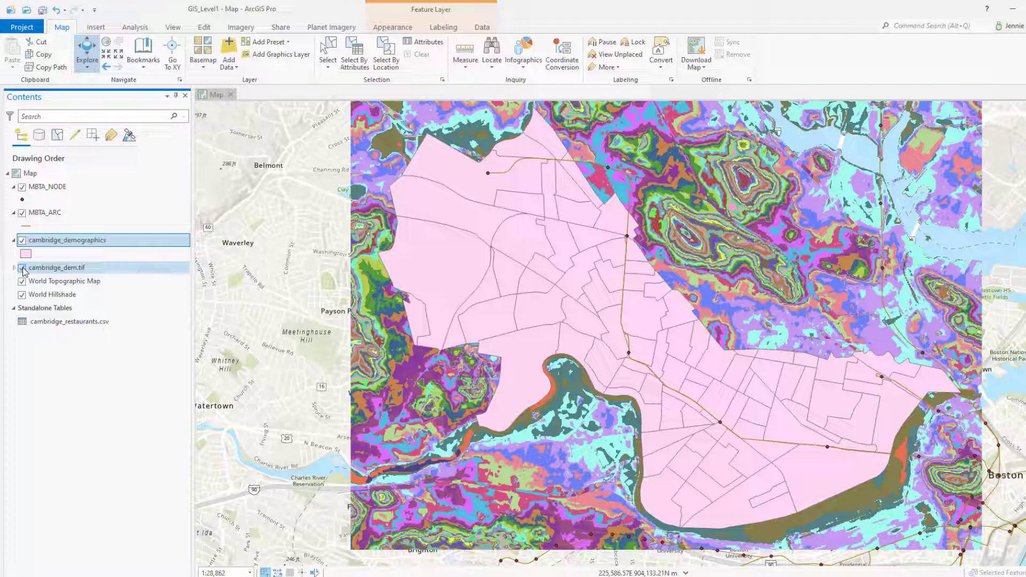
pyautogui.click(22, 267)
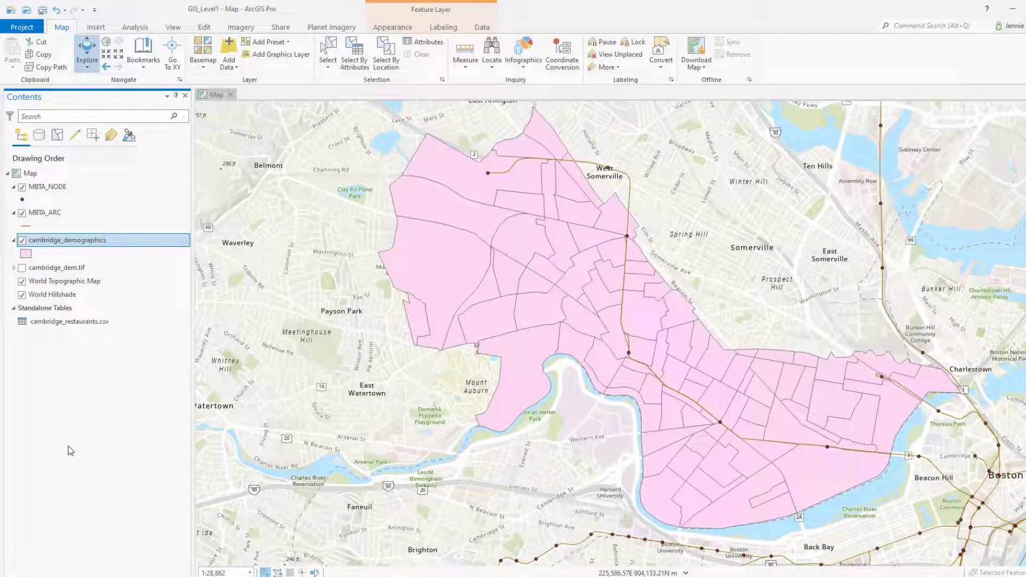
# Review the attribute tables of the MBTA_ARC layer and the cambridge_dem.tif raster, closing each one after viewing.
pyautogui.rightClick(45, 212)
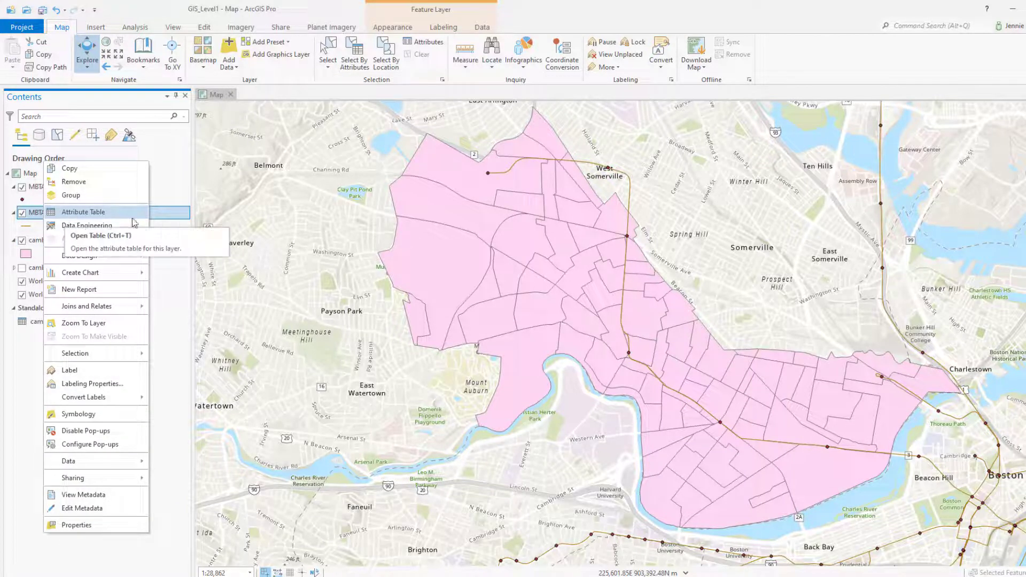
pyautogui.click(132, 214)
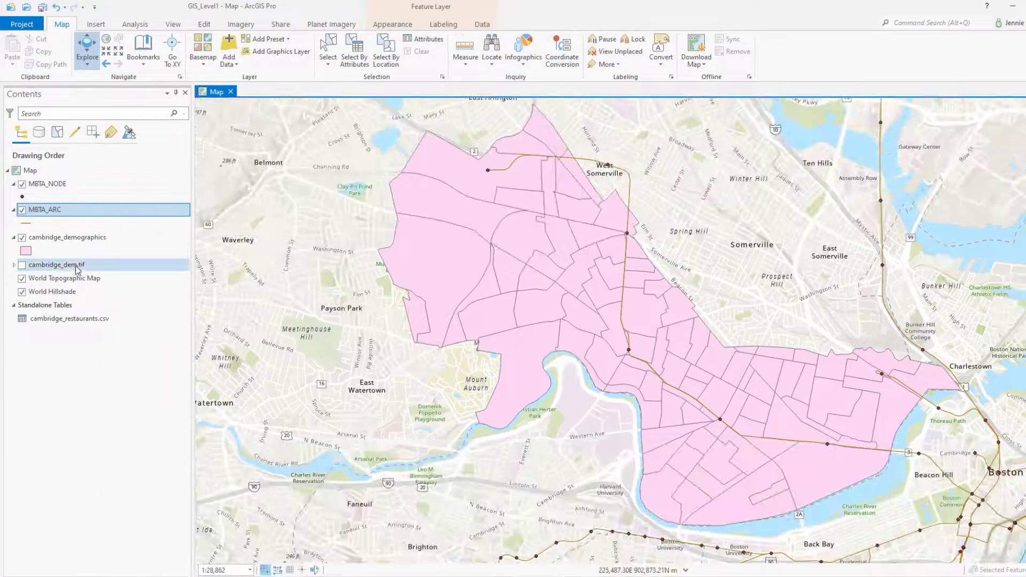
pyautogui.click(77, 268)
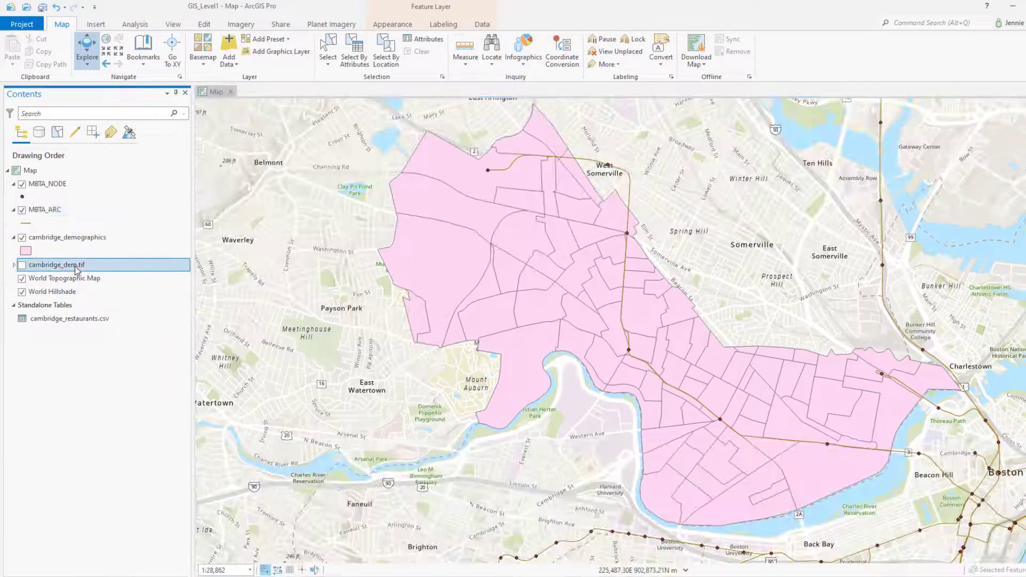
pyautogui.rightClick(77, 267)
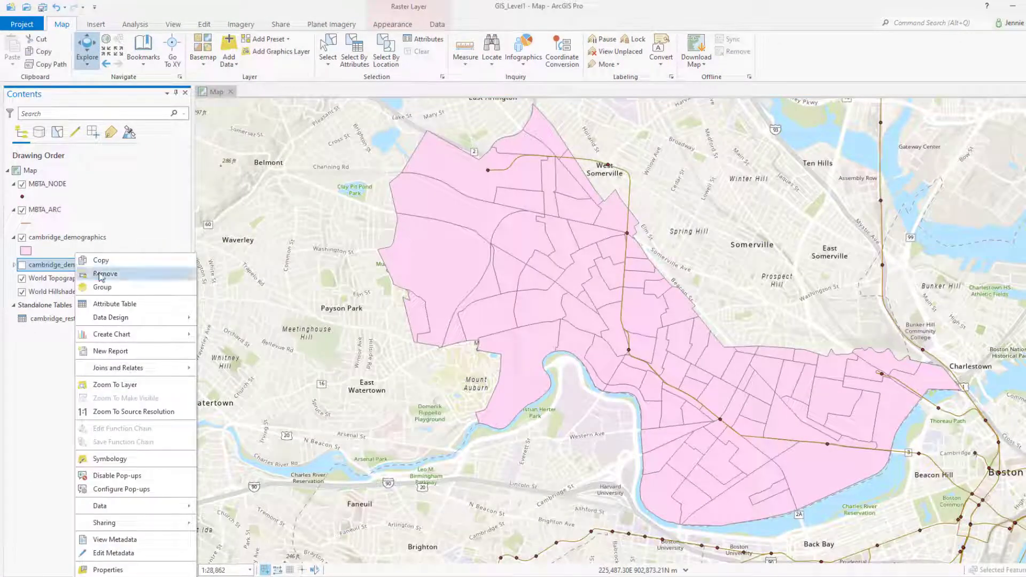
pyautogui.click(161, 305)
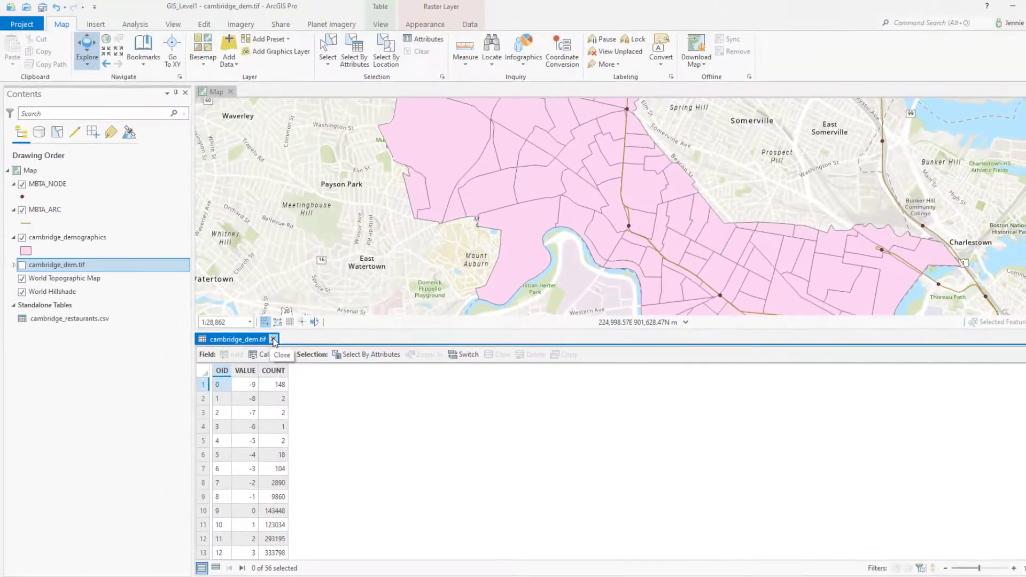
pyautogui.click(274, 338)
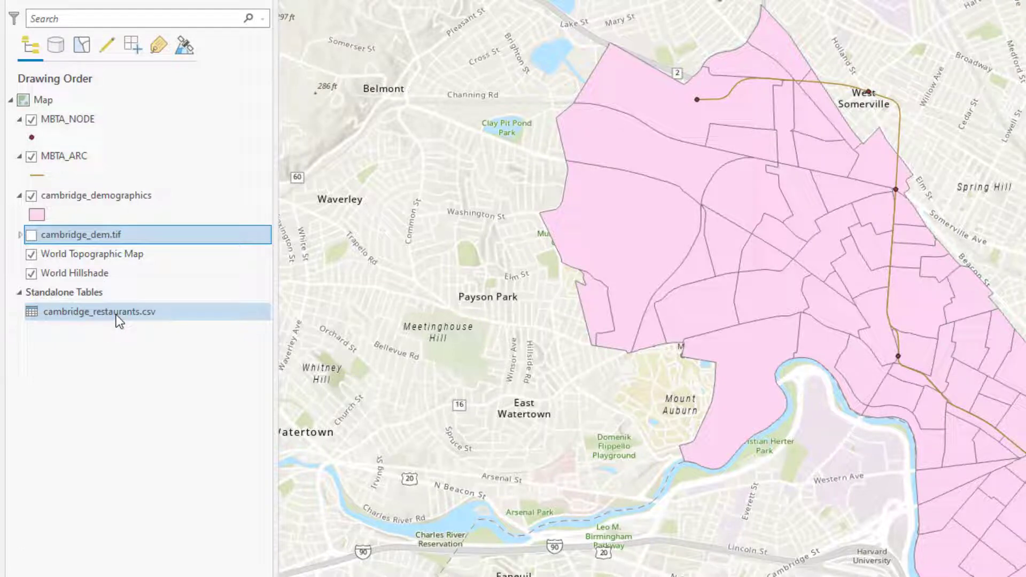
# Display the cambridge_restaurants.csv table as XY points, saving the output feature class as cambridge_restaurants in the GIS_Level1 project folder.
pyautogui.rightClick(118, 320)
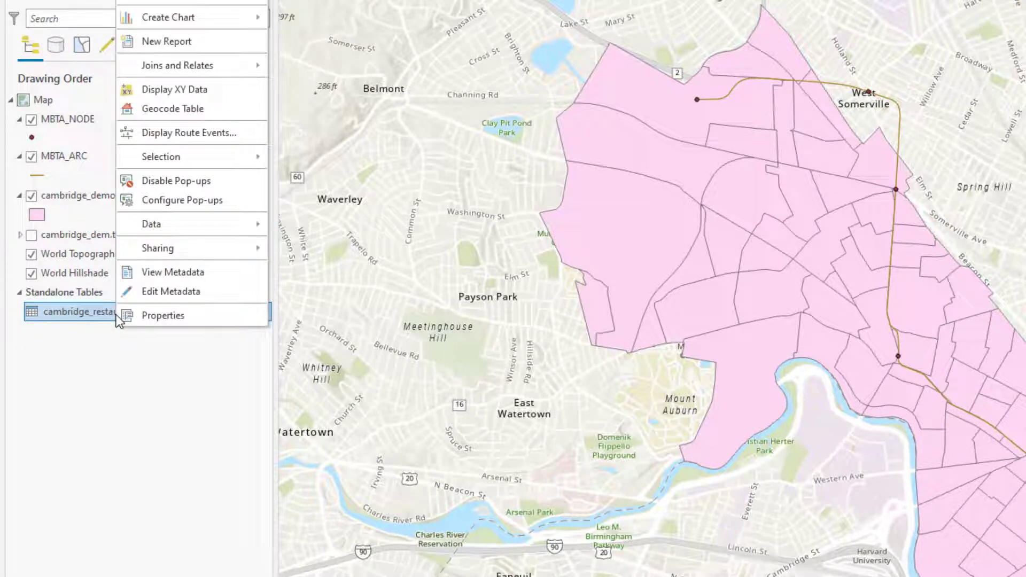
pyautogui.click(187, 94)
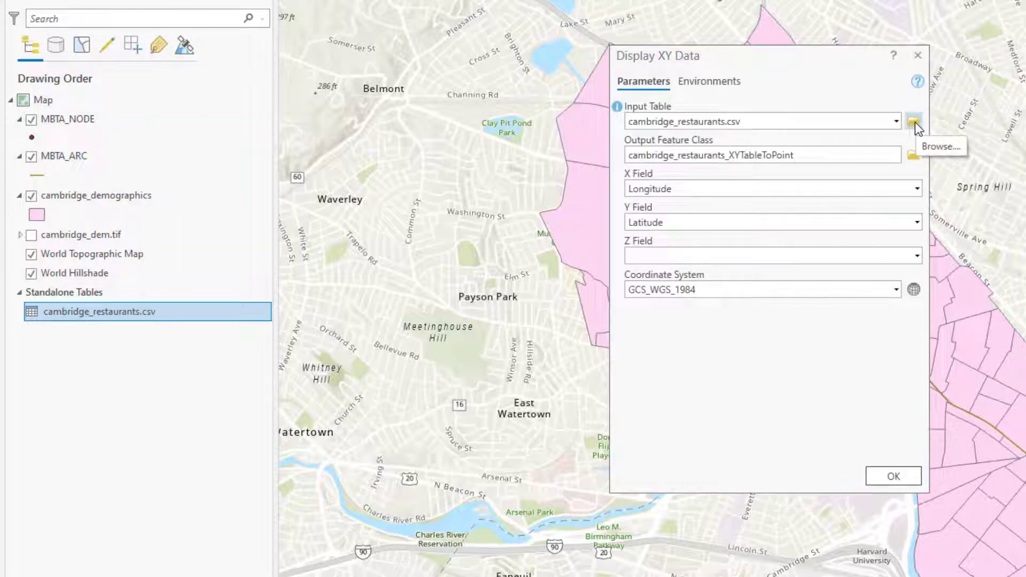
pyautogui.click(914, 155)
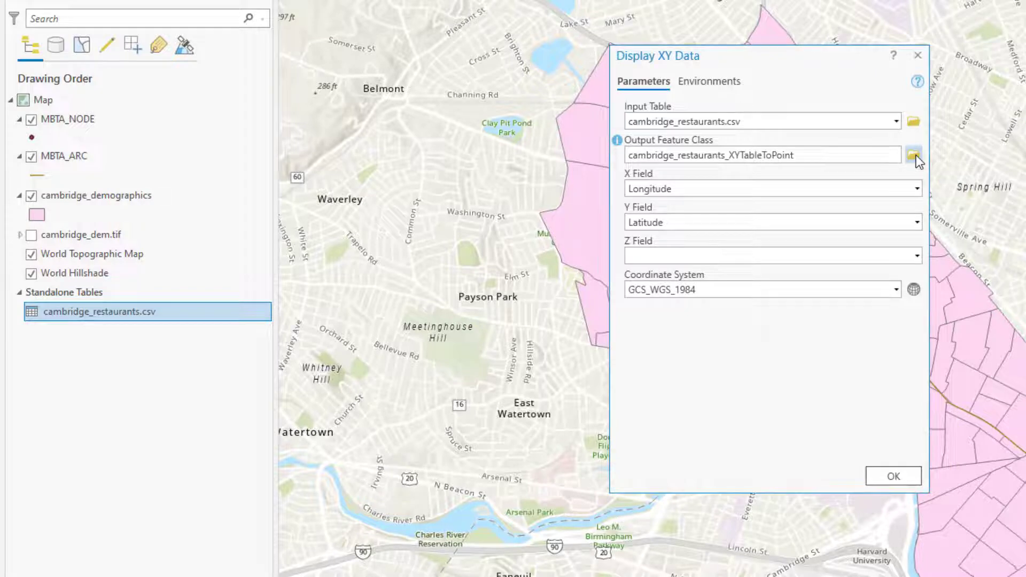
pyautogui.click(525, 415)
pyautogui.write('camb')
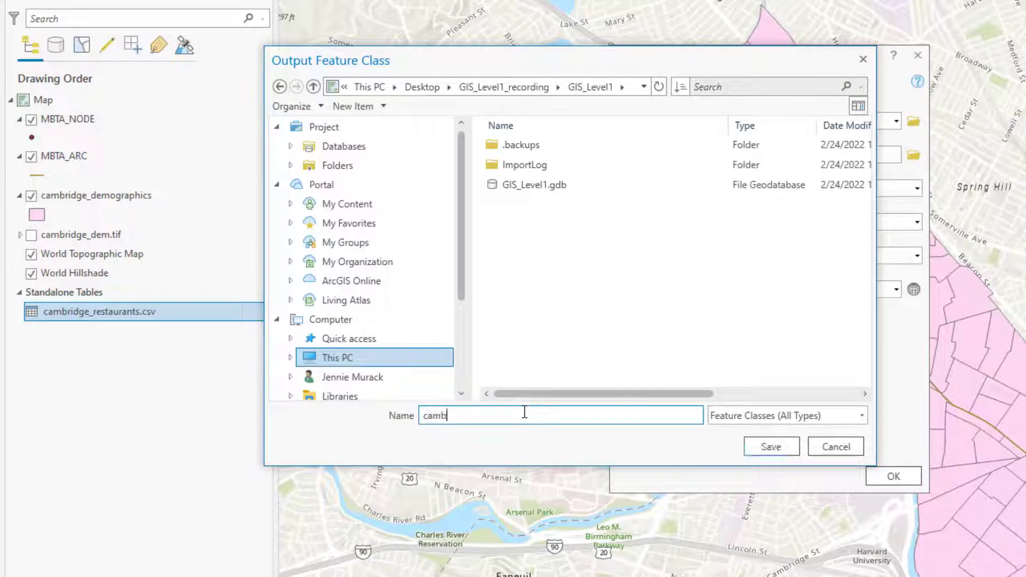
pyautogui.write('ridge_restaurants')
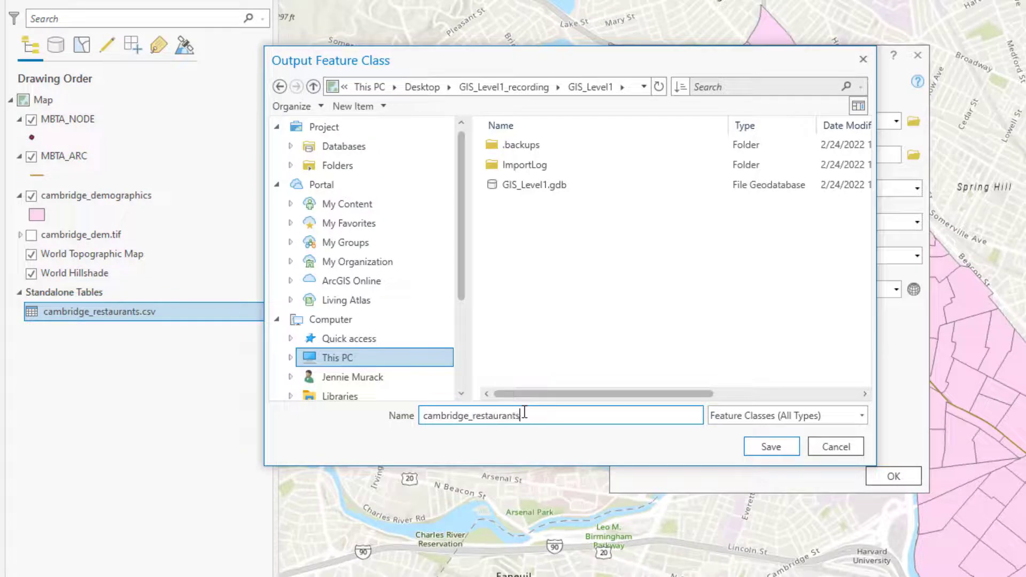
pyautogui.click(767, 452)
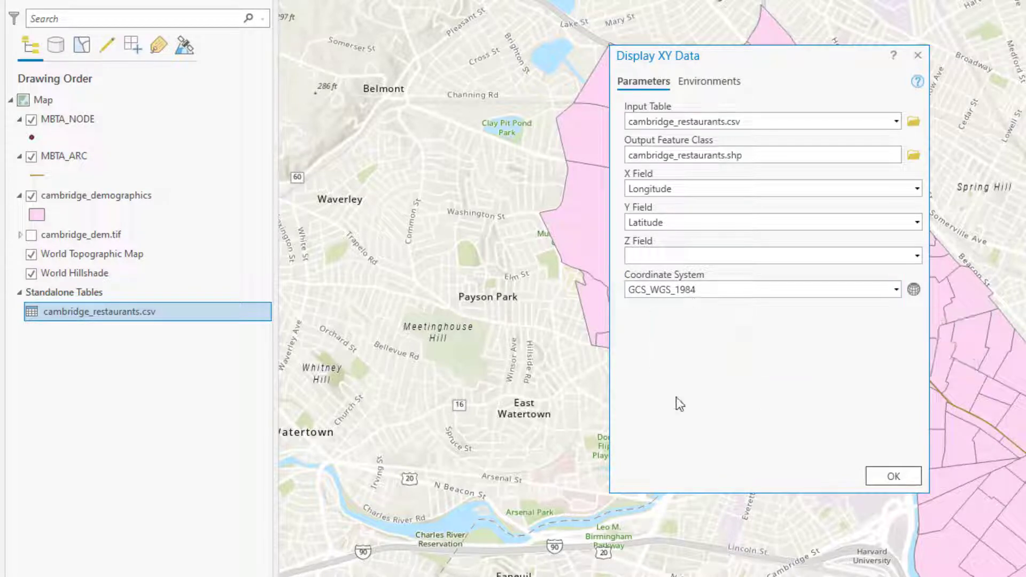
pyautogui.click(902, 481)
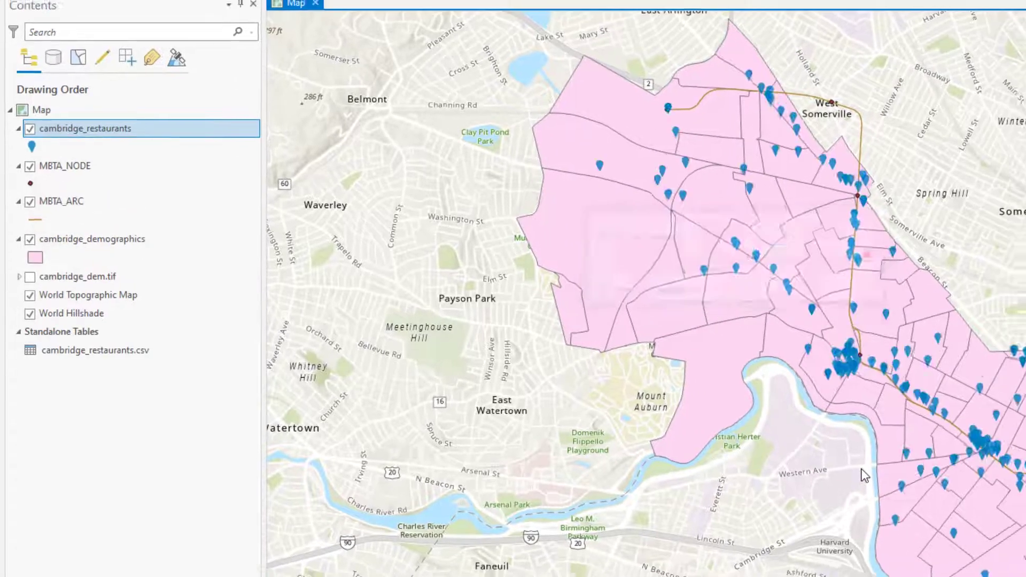